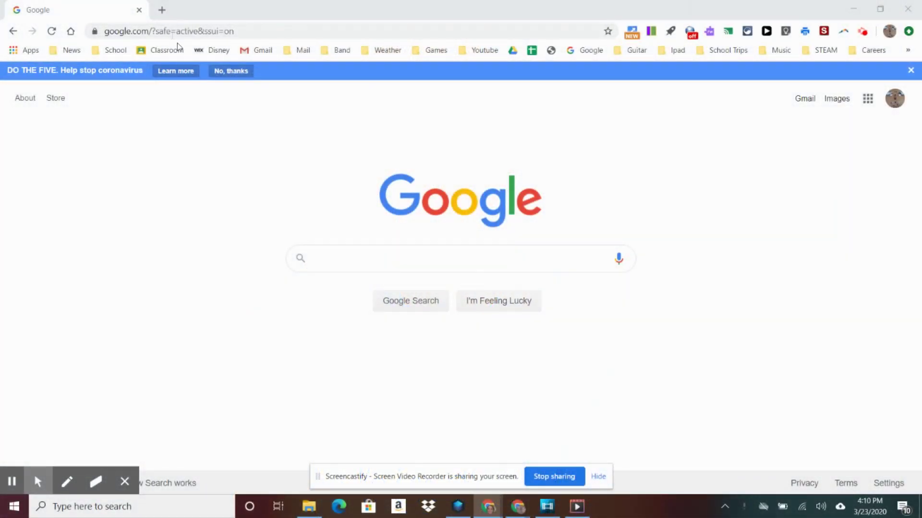
# Step: Load the edu.bandlab.com site in the browser
pyautogui.click(175, 30)
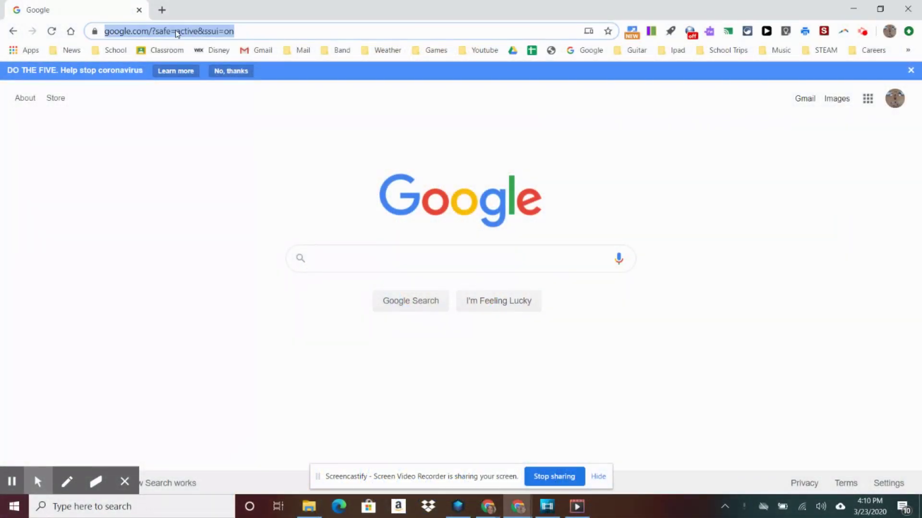
pyautogui.write('edu.ban')
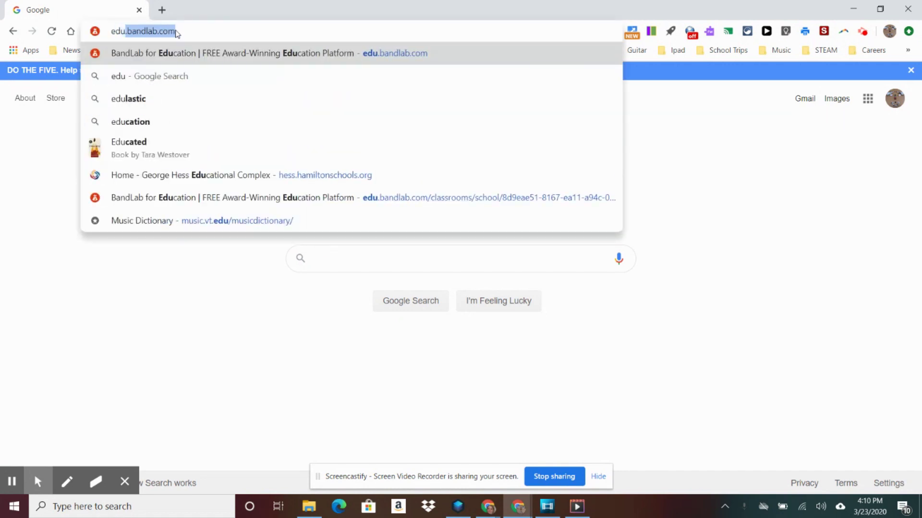
pyautogui.write('dlab.com')
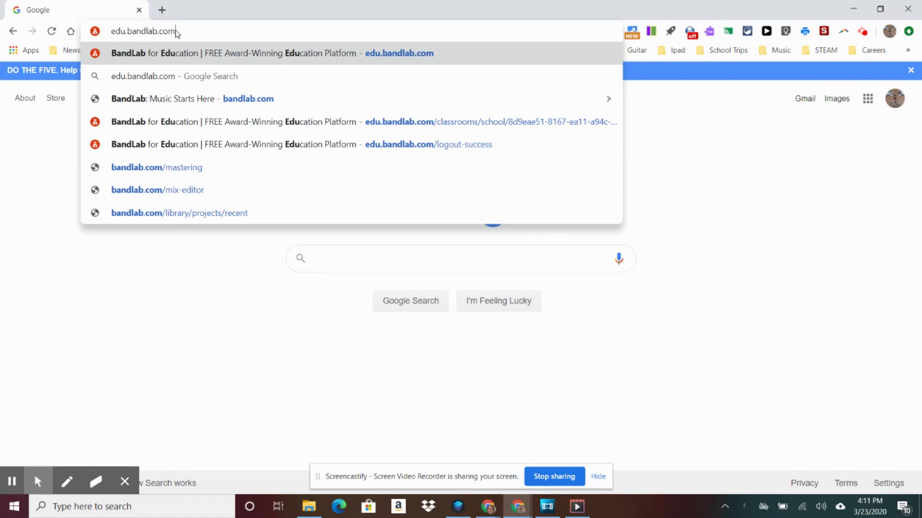
pyautogui.press('Return')
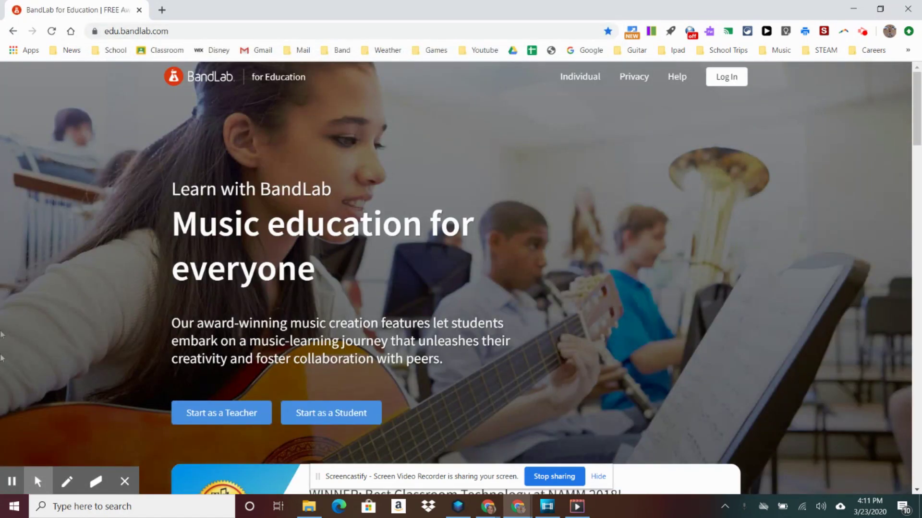
# Step: Log in to BandLab for Education with the school Google account
pyautogui.click(15, 454)
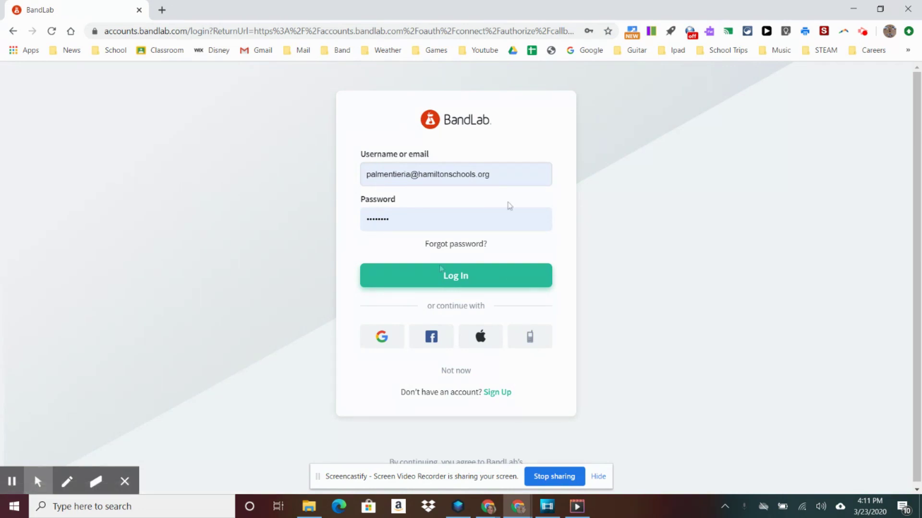
pyautogui.moveTo(38, 481)
pyautogui.click(71, 453)
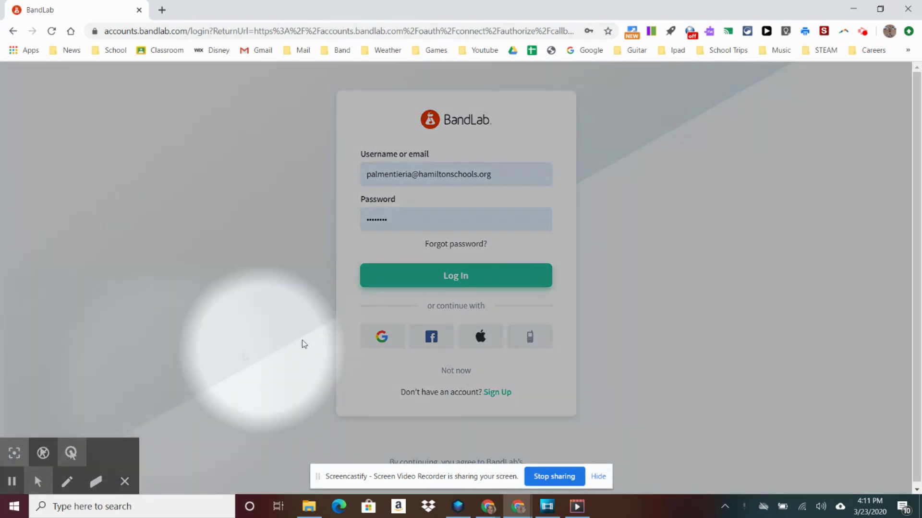
pyautogui.click(380, 342)
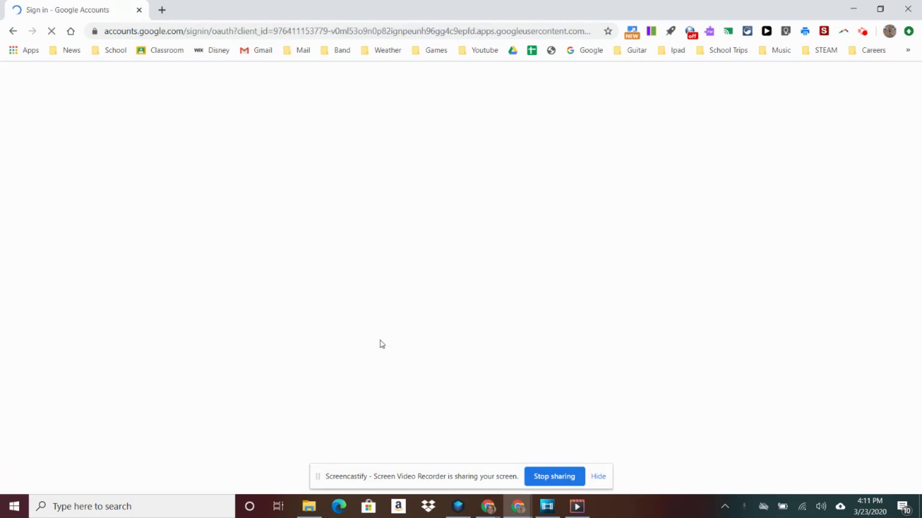
pyautogui.click(406, 304)
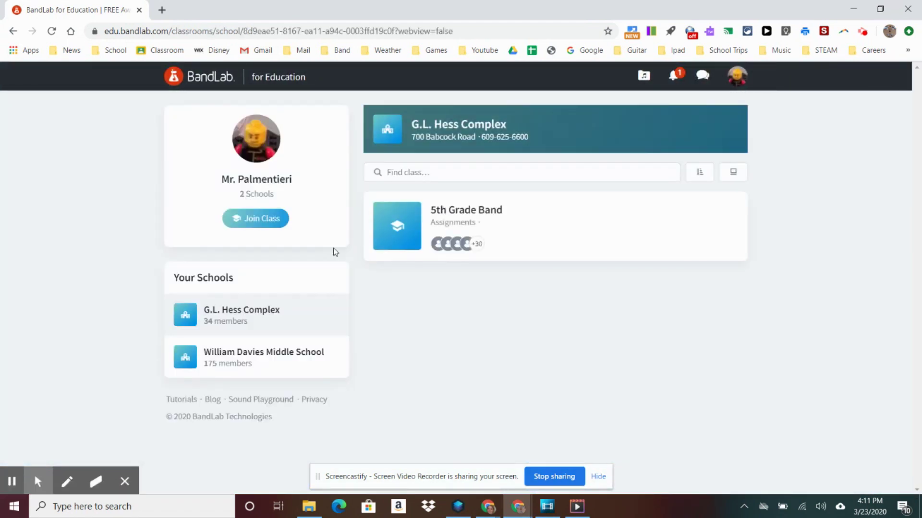
# Step: Start the Friday Prelude & Dance assignment from William Davies Middle School's 19-20 6th grade Band class as the Teacher's Assignment
pyautogui.click(233, 359)
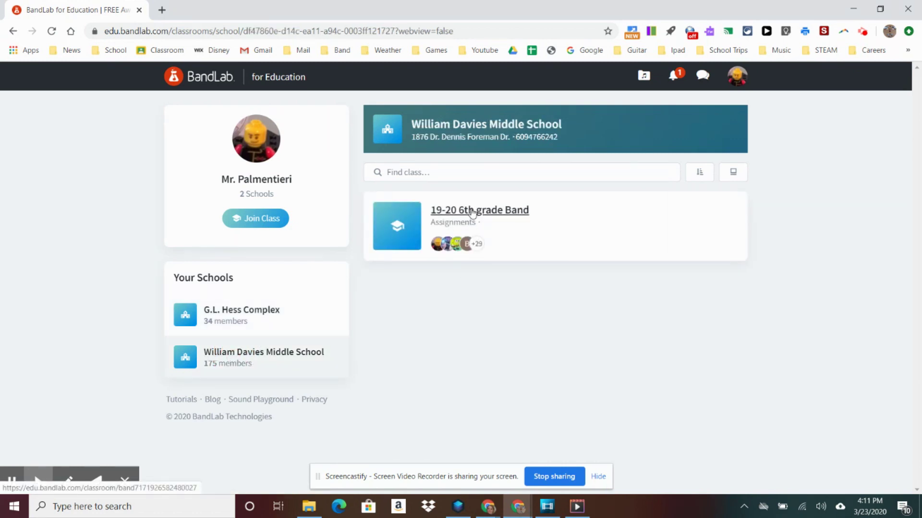
pyautogui.click(472, 211)
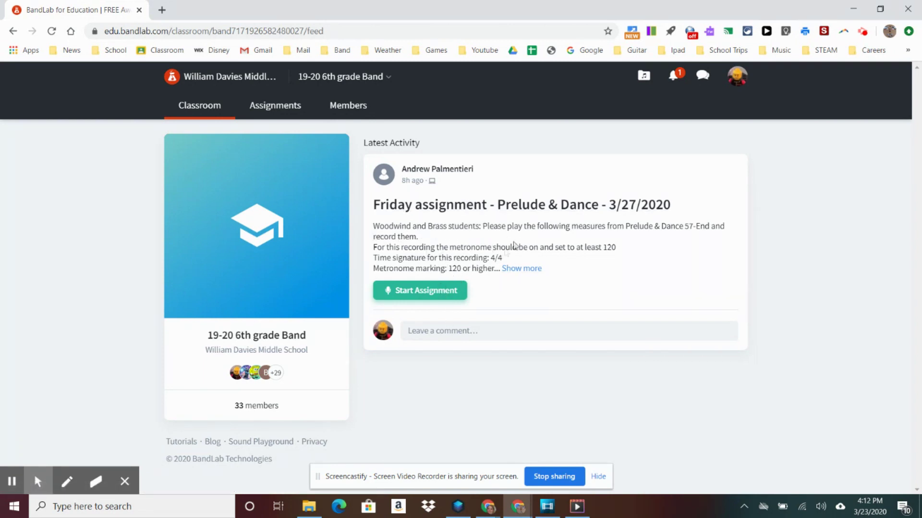
pyautogui.click(431, 291)
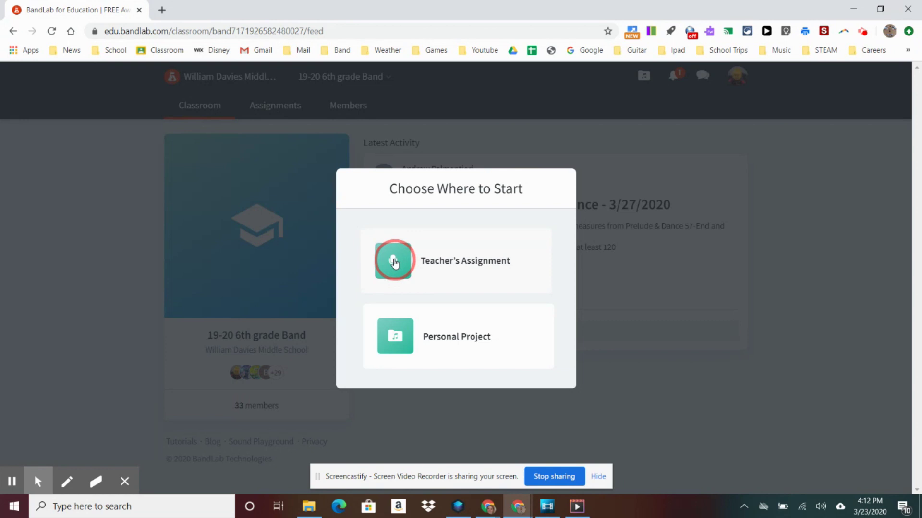
pyautogui.click(394, 262)
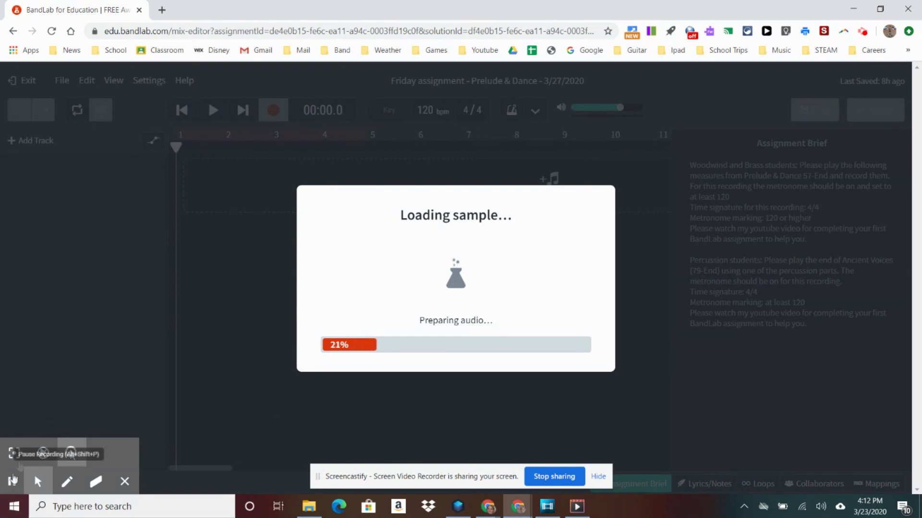
# Step: Add a Voice/Mic track to the Prelude & Dance project once the mix editor loads
pyautogui.click(71, 453)
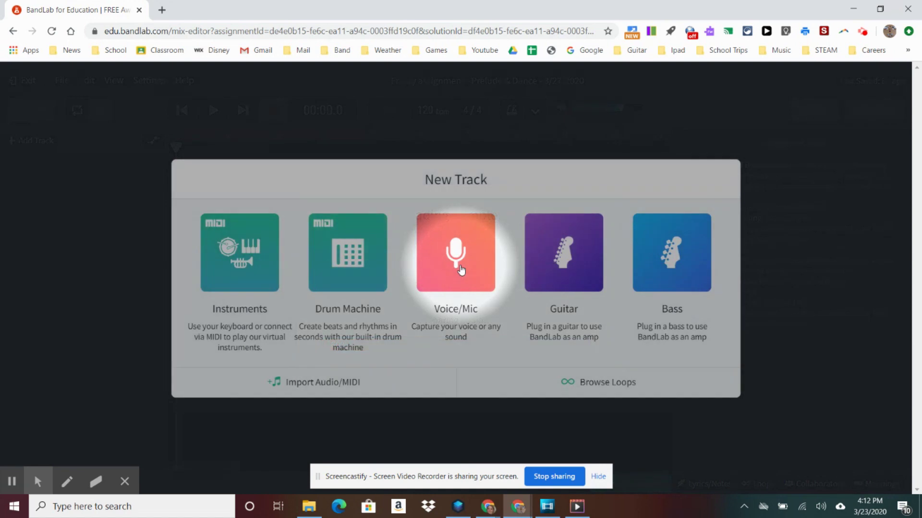
pyautogui.click(445, 252)
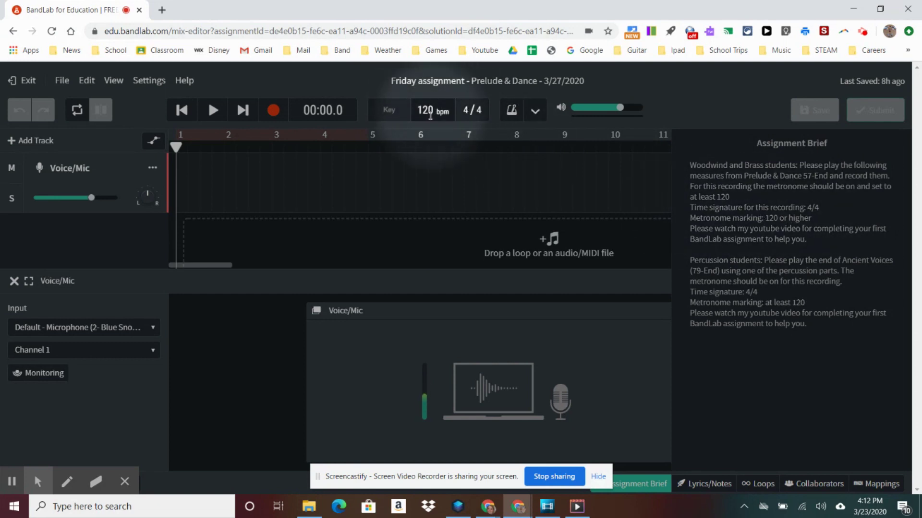
# Step: Turn on the metronome and try raising and lowering the tempo in its settings
pyautogui.click(512, 113)
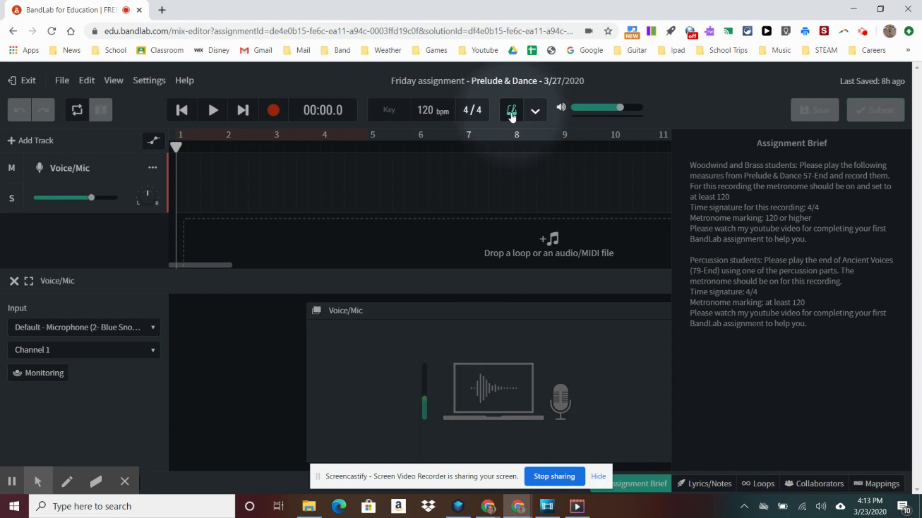
pyautogui.click(534, 115)
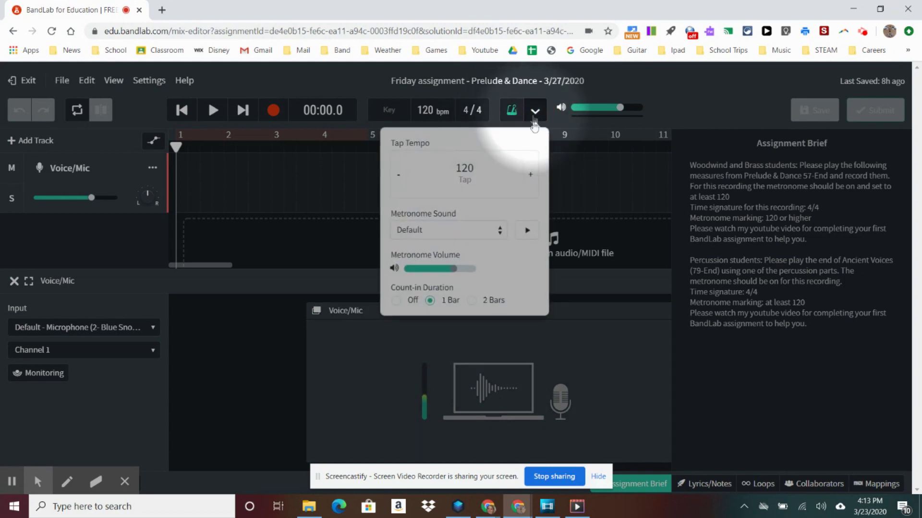
pyautogui.click(531, 176)
pyautogui.click(531, 176)
pyautogui.click(531, 176)
pyautogui.click(532, 178)
pyautogui.click(532, 178)
pyautogui.click(532, 179)
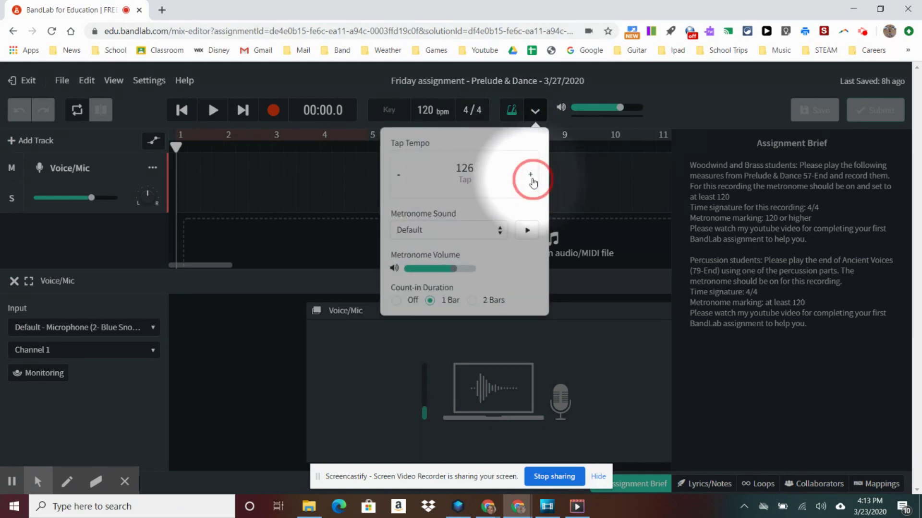
pyautogui.click(399, 180)
pyautogui.click(398, 179)
pyautogui.click(399, 180)
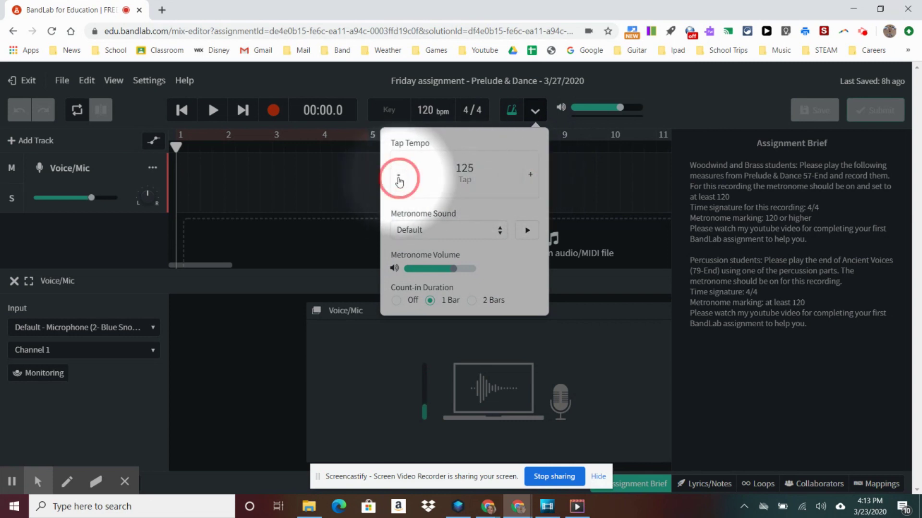
pyautogui.click(399, 179)
pyautogui.click(399, 180)
pyautogui.click(399, 180)
pyautogui.click(525, 231)
# Step: Preview the metronome click sound and bring the tempo back to 120 bpm
pyautogui.click(532, 177)
pyautogui.click(532, 177)
pyautogui.click(531, 176)
pyautogui.click(531, 177)
pyautogui.click(531, 177)
pyautogui.click(526, 231)
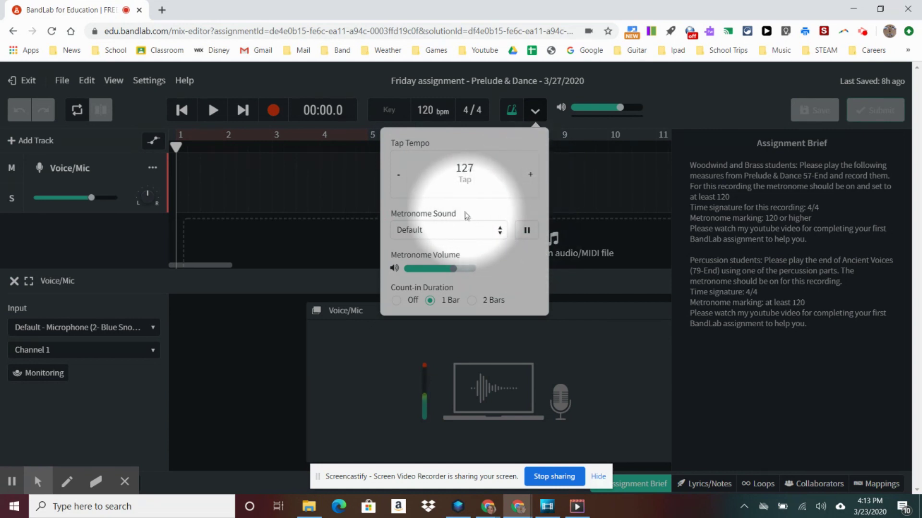
pyautogui.click(527, 230)
pyautogui.click(399, 179)
pyautogui.click(399, 180)
pyautogui.click(398, 179)
pyautogui.click(399, 180)
pyautogui.click(399, 180)
pyautogui.click(399, 180)
pyautogui.click(399, 180)
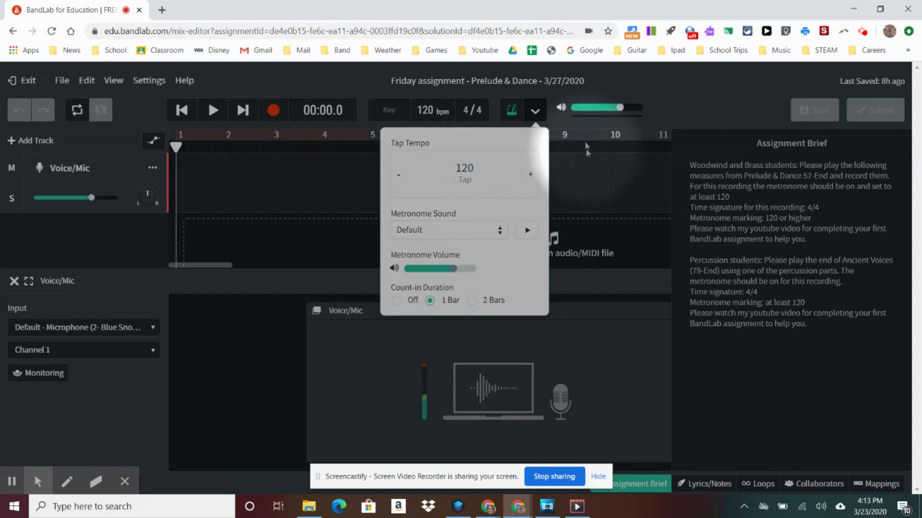
pyautogui.click(535, 111)
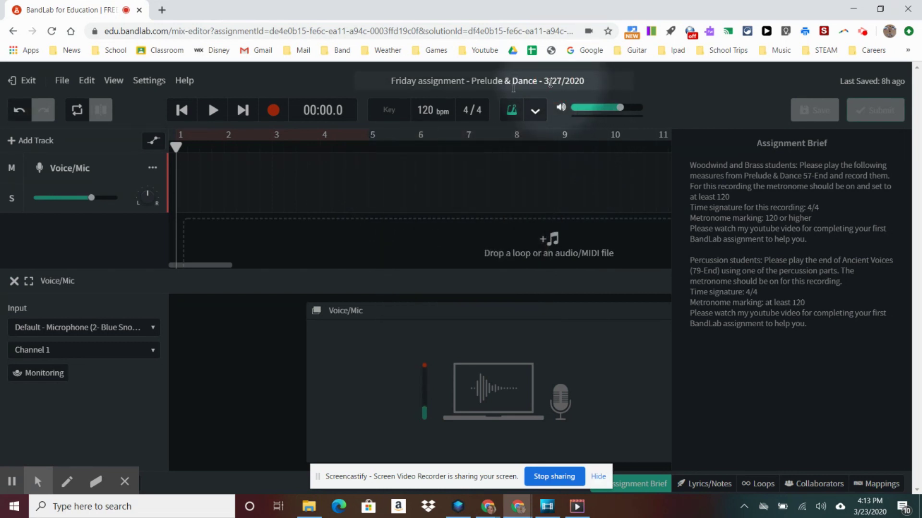
# Step: Record a short Voice/Mic take and play it back, jumping ahead to bar 4
pyautogui.click(281, 115)
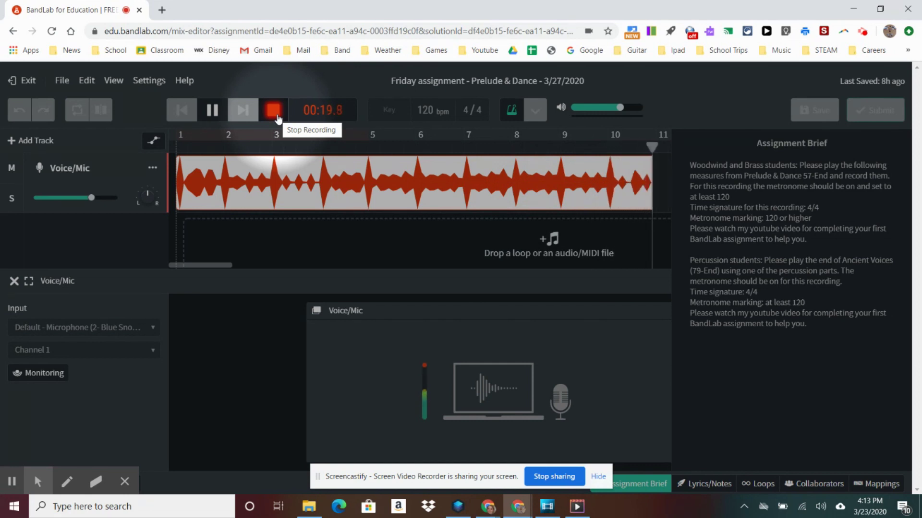
pyautogui.click(274, 111)
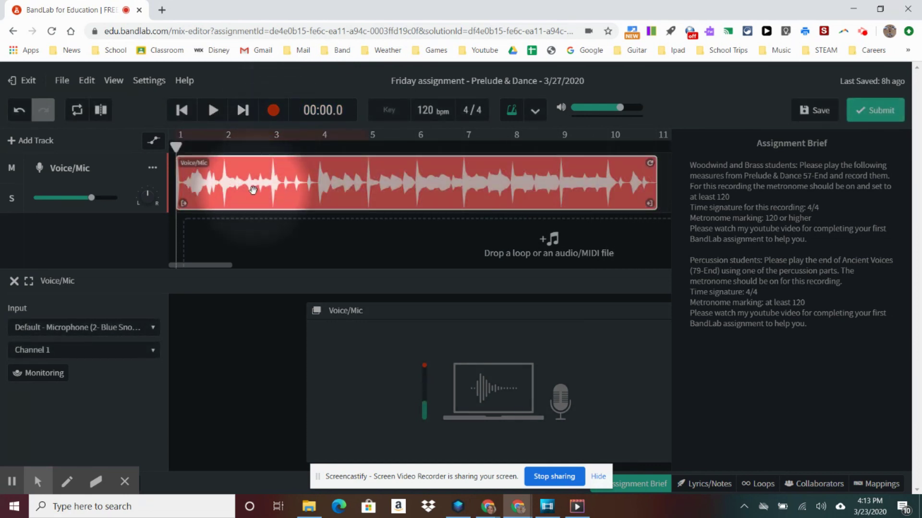
pyautogui.click(211, 110)
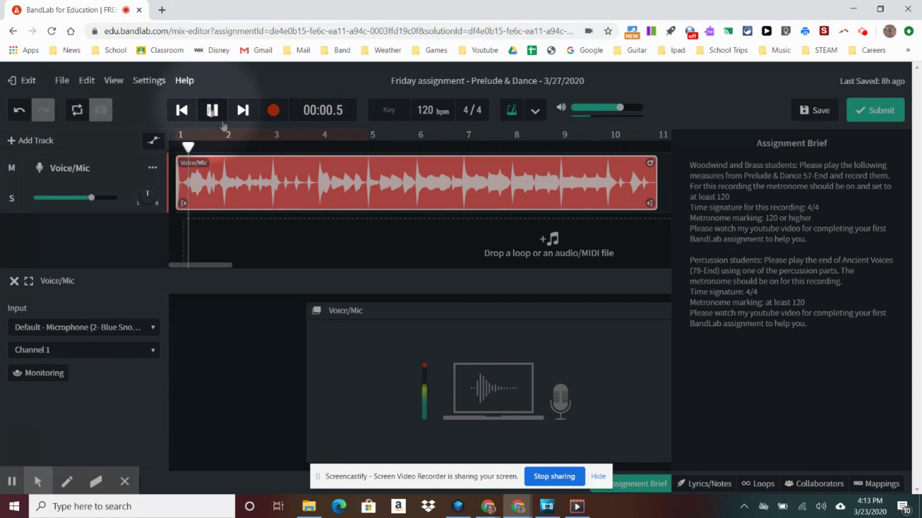
pyautogui.click(322, 147)
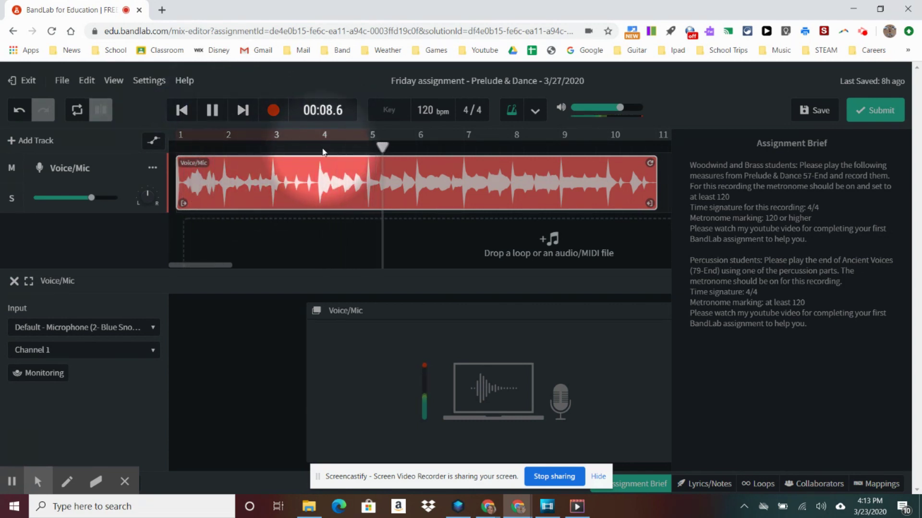
# Step: Switch the metronome off, pause playback, and delete the Voice/Mic clip
pyautogui.click(521, 109)
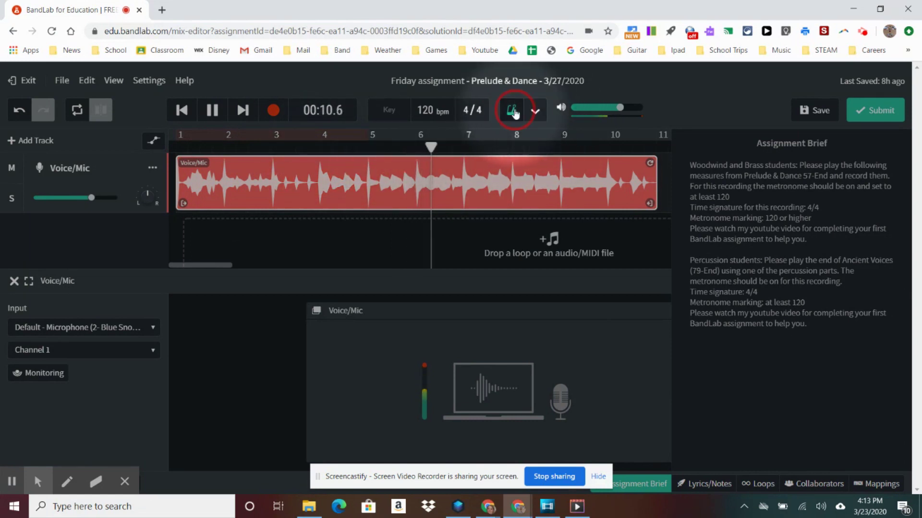
pyautogui.click(522, 109)
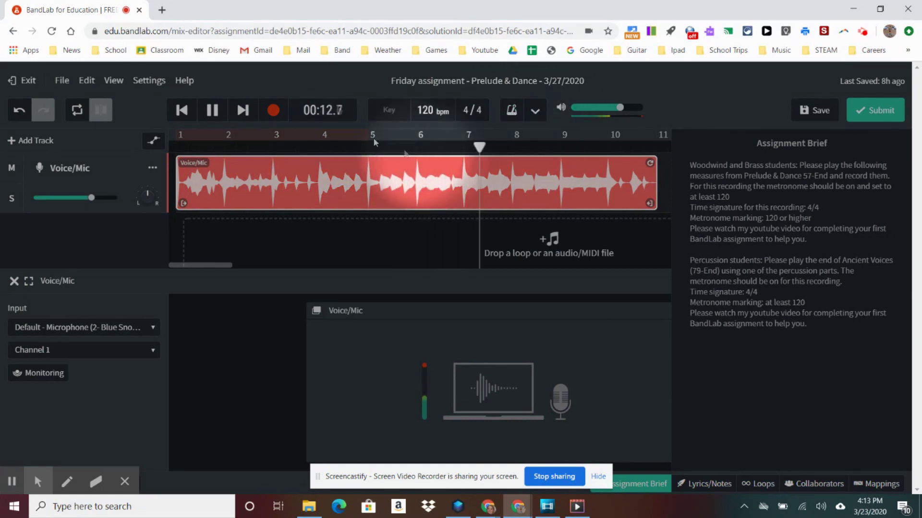
pyautogui.click(213, 110)
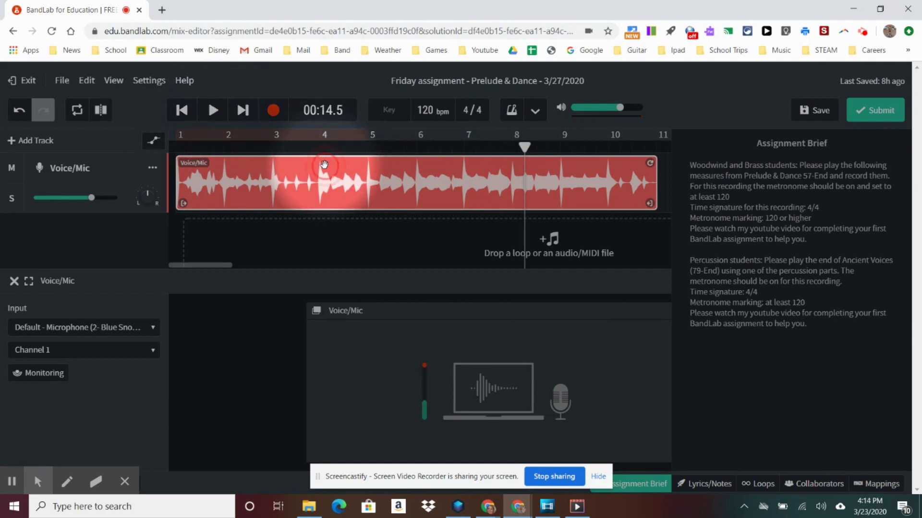
pyautogui.press('Delete')
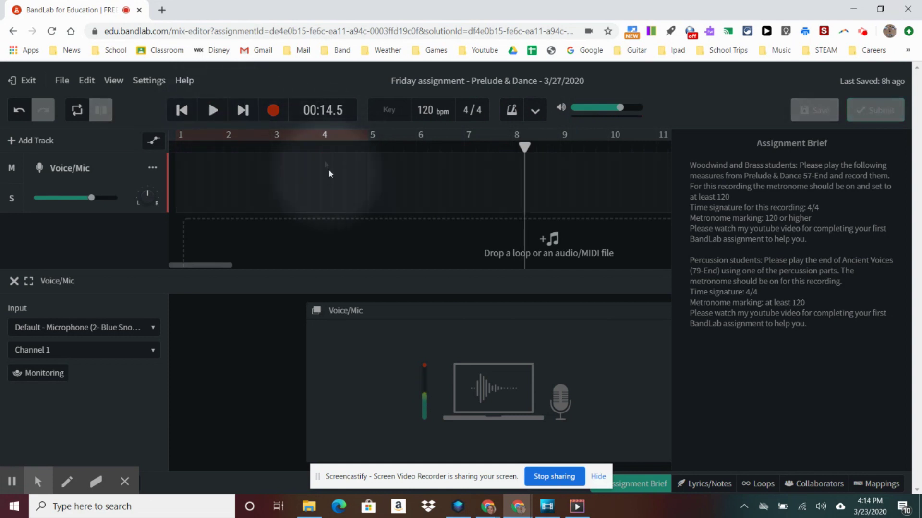
# Step: Add a Grand Piano instrument track at the start, discarding a false-start take, and re-enable the metronome
pyautogui.click(182, 112)
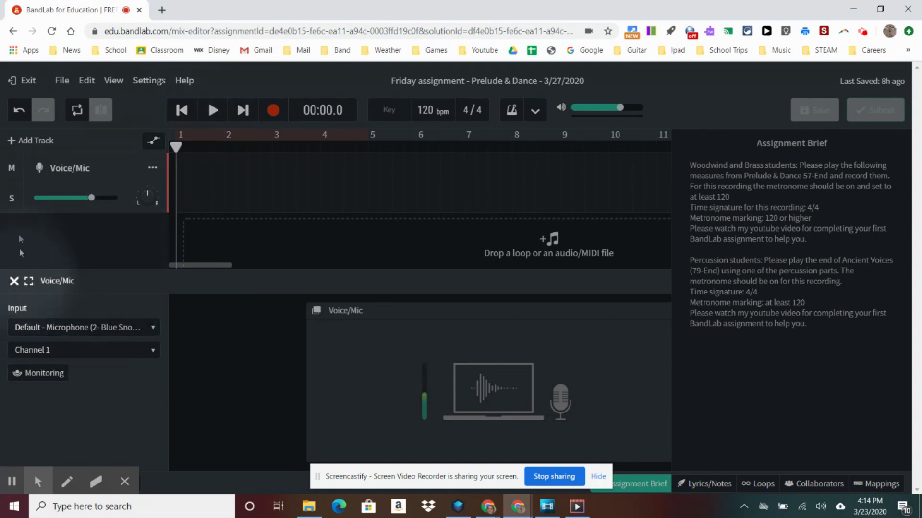
pyautogui.click(7, 142)
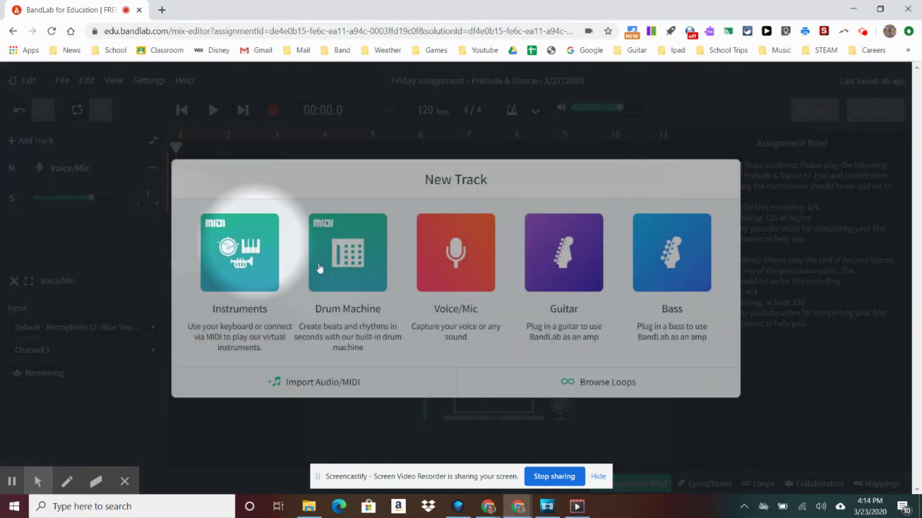
pyautogui.click(264, 275)
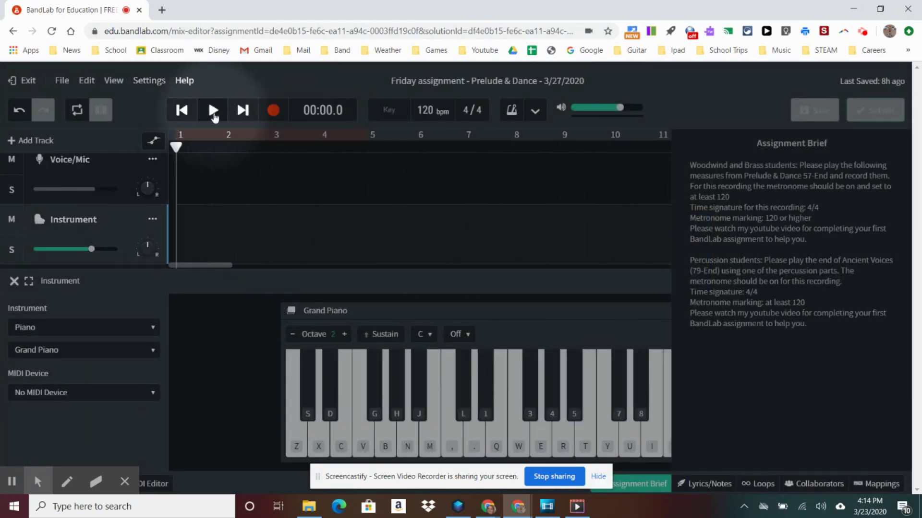
pyautogui.click(273, 111)
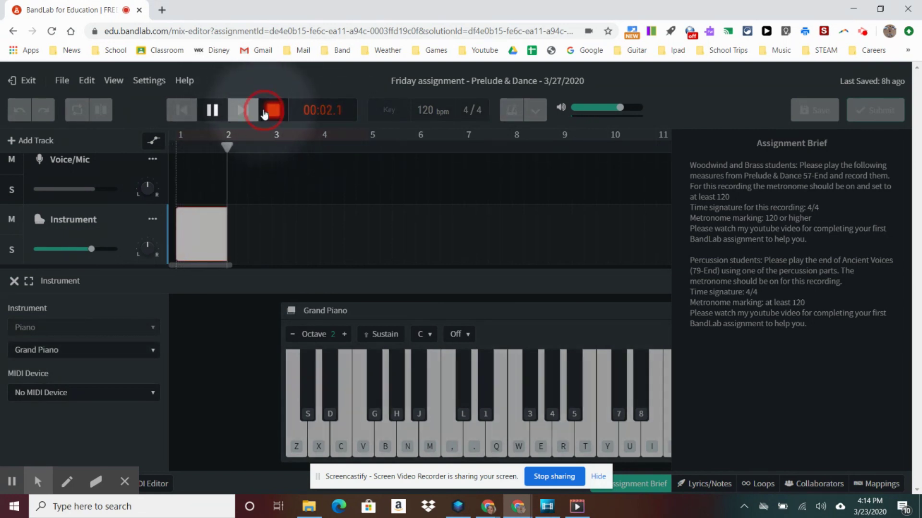
pyautogui.click(213, 111)
pyautogui.click(511, 110)
# Step: Record a piano melody on the computer keyboard spanning about bars 1–11
pyautogui.click(272, 111)
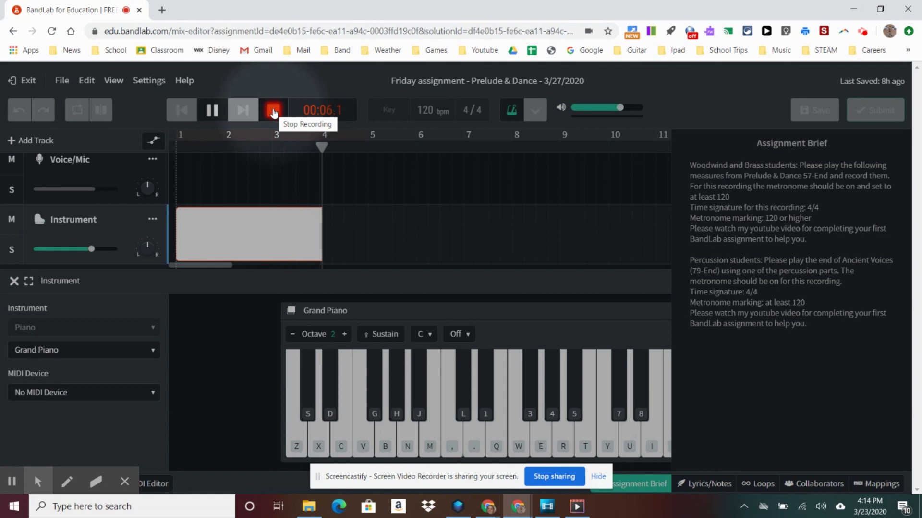
pyautogui.press('.')
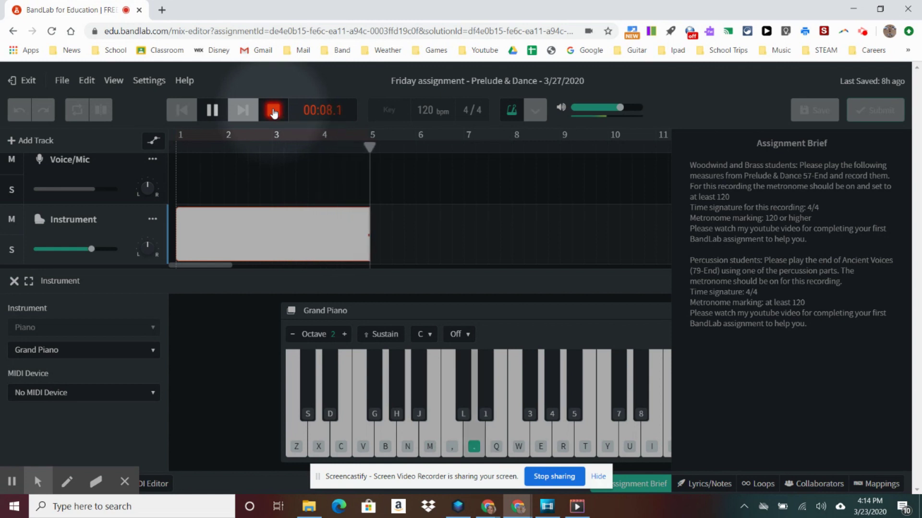
pyautogui.press('e')
pyautogui.press('e')
pyautogui.press('r')
pyautogui.press('5')
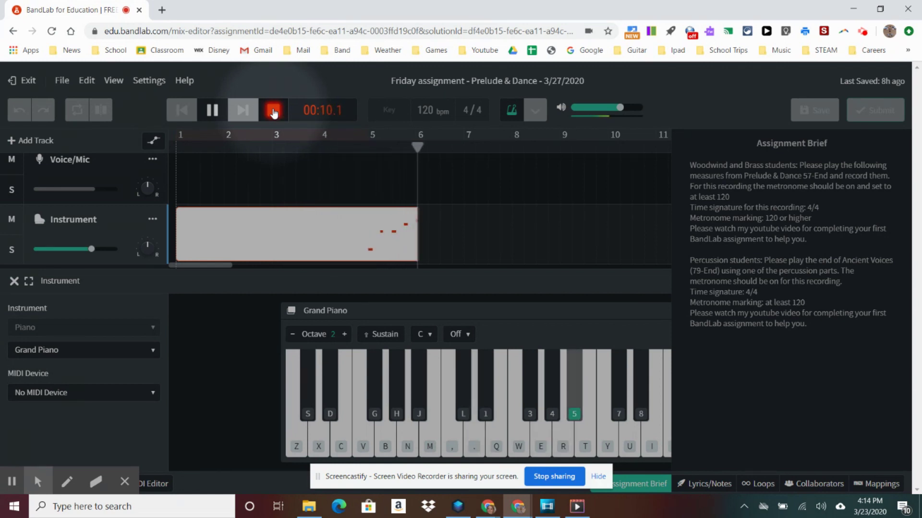
pyautogui.press('r')
pyautogui.press('e')
pyautogui.press('r')
pyautogui.press('w')
pyautogui.press('e')
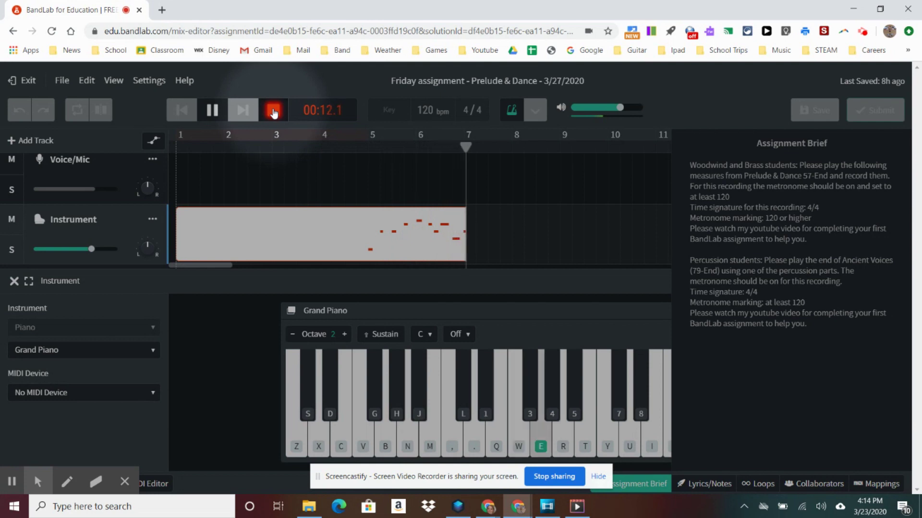
pyautogui.press('r')
pyautogui.press('5')
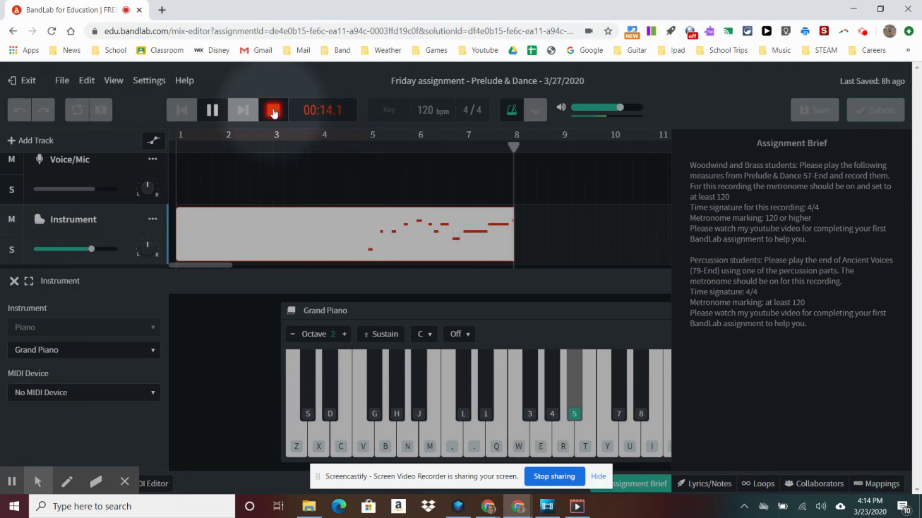
pyautogui.press('r')
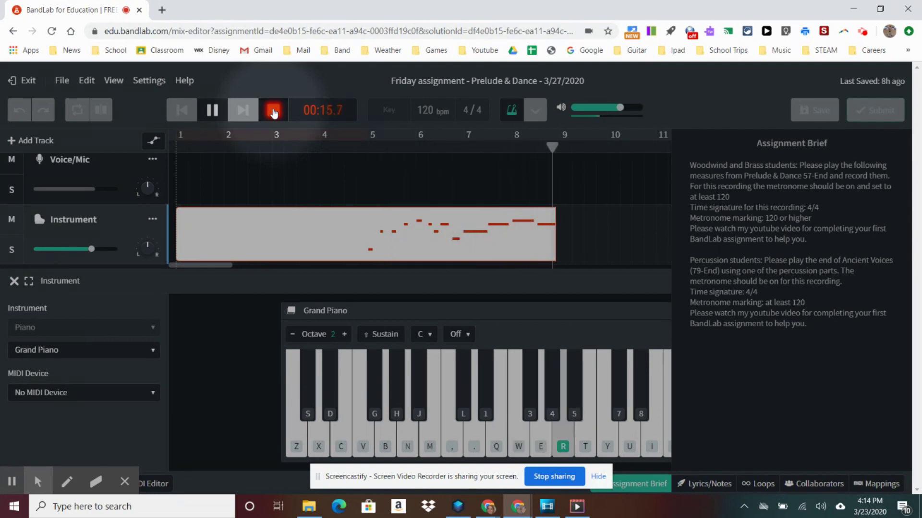
pyautogui.press('e')
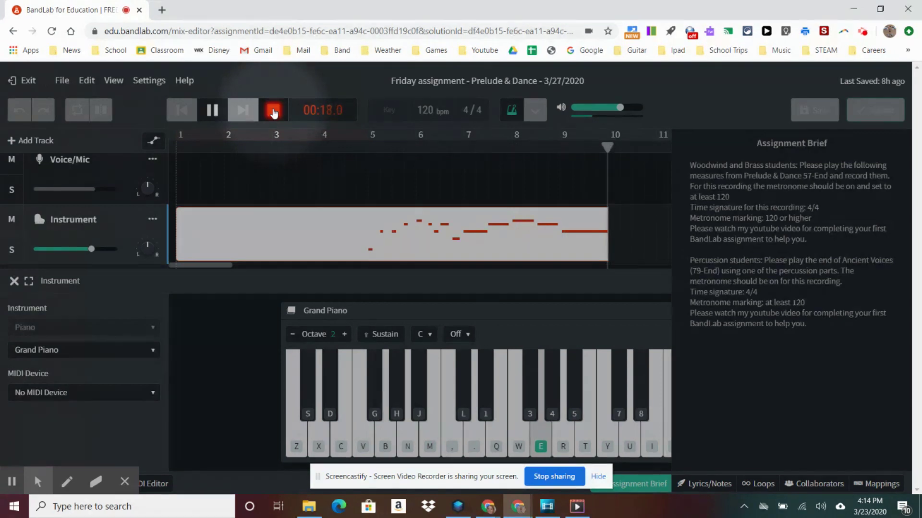
pyautogui.press('e')
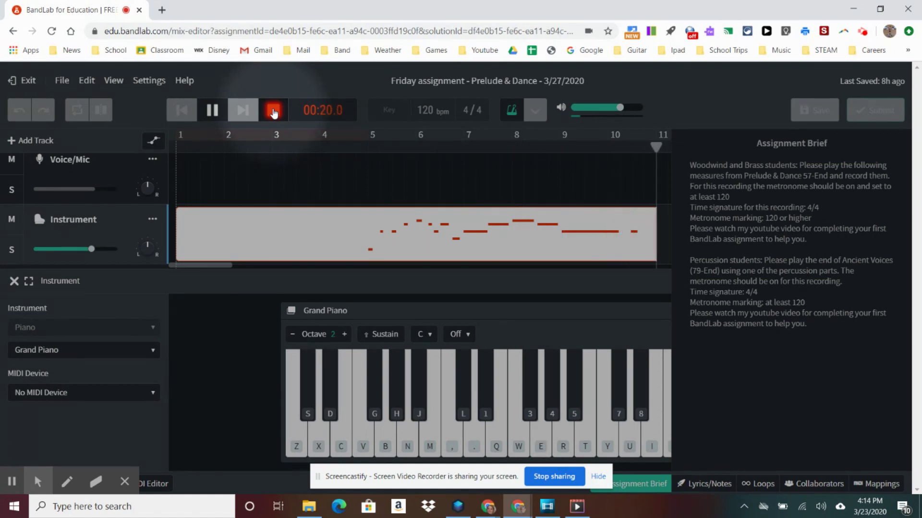
pyautogui.click(274, 113)
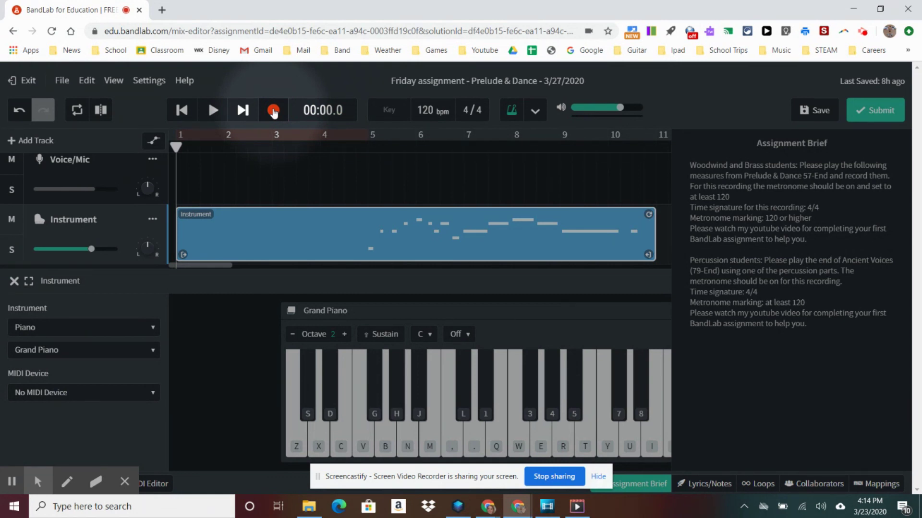
# Step: Submit the work with a description note about being unsure of the dynamics
pyautogui.click(879, 114)
pyautogui.click(396, 274)
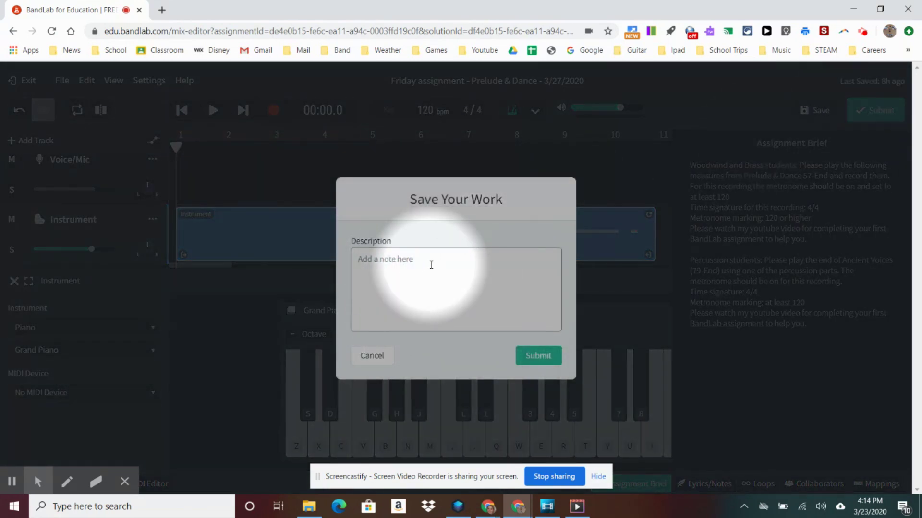
pyautogui.write('I tried my best but I think')
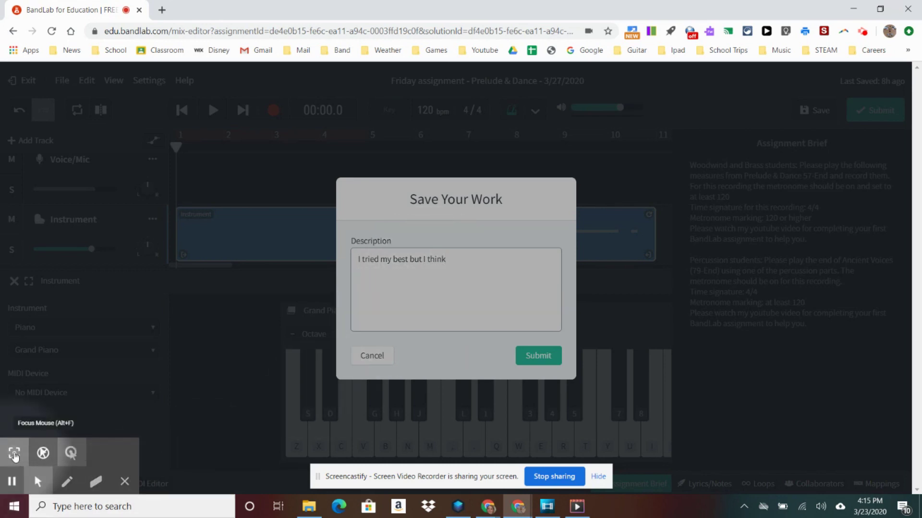
pyautogui.hotkey('alt', 'f')
pyautogui.press('BackSpace')
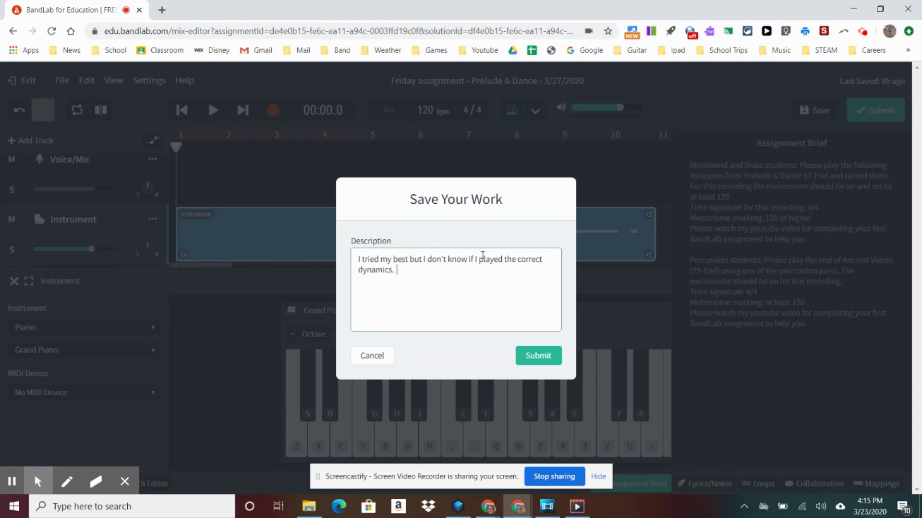
pyautogui.click(540, 356)
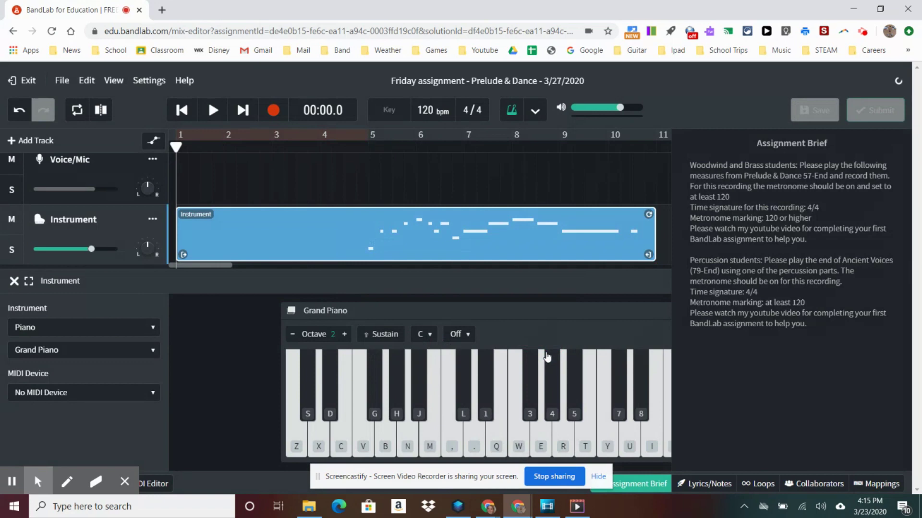